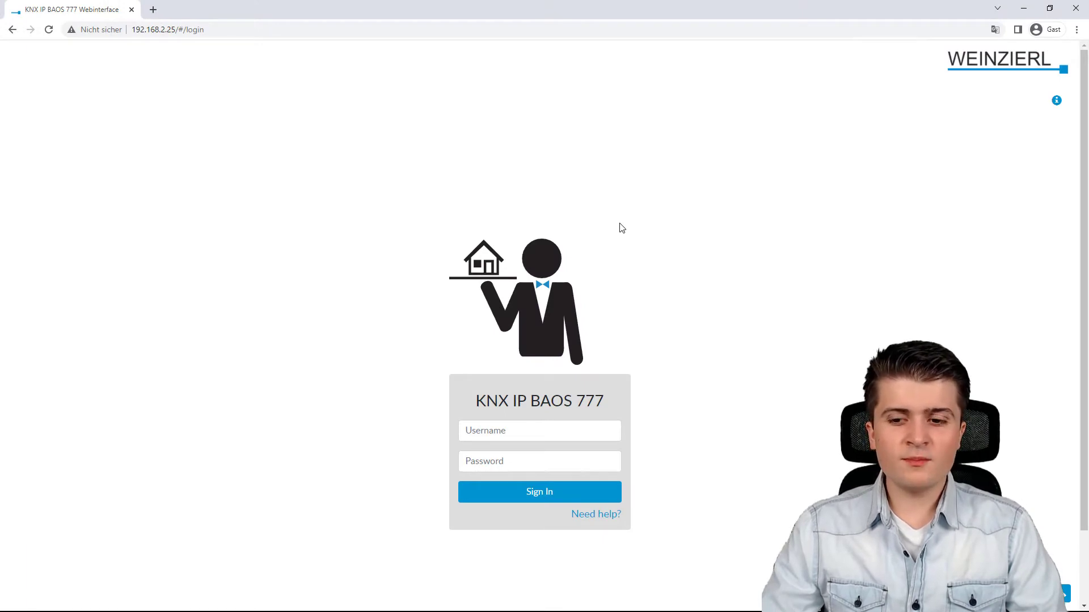
Sign in with the administrator credentials and switch the building Heating Mode from Auto to Standby
click(510, 429)
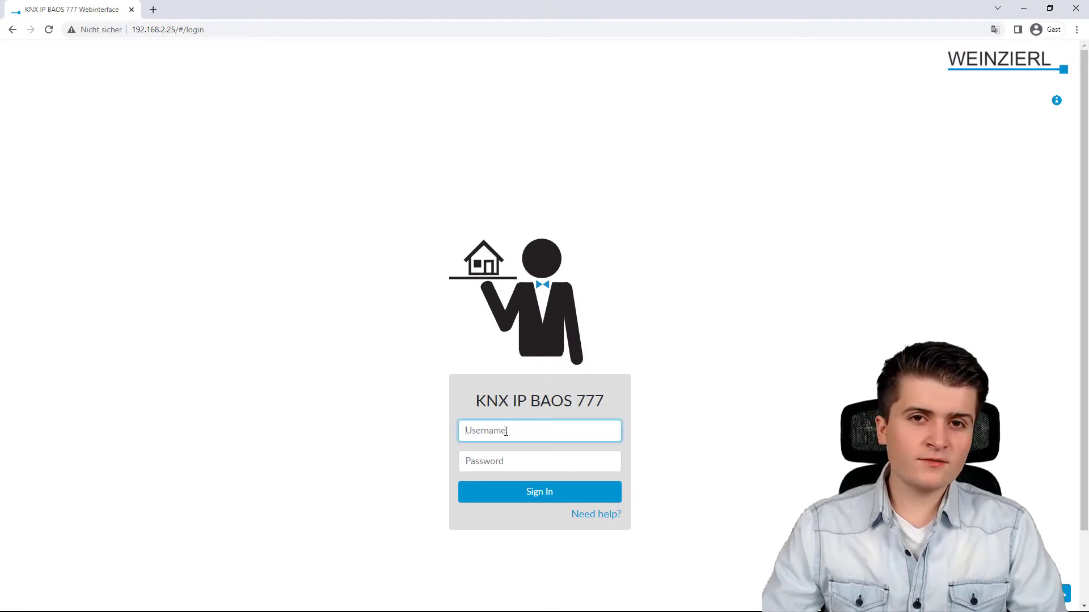
text(admin)
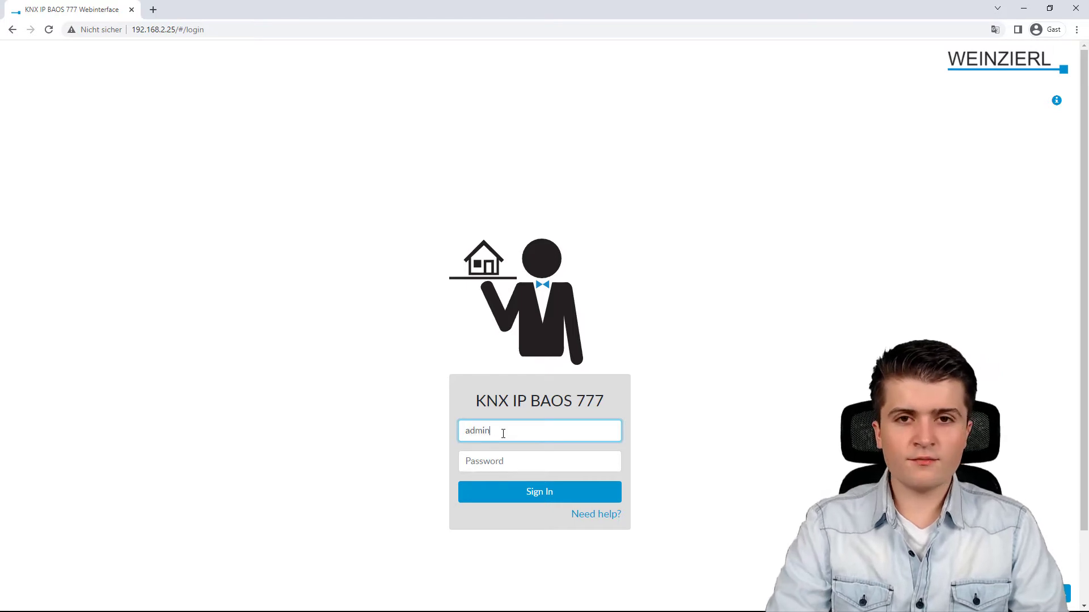
key(Tab)
text(admin)
key(Return)
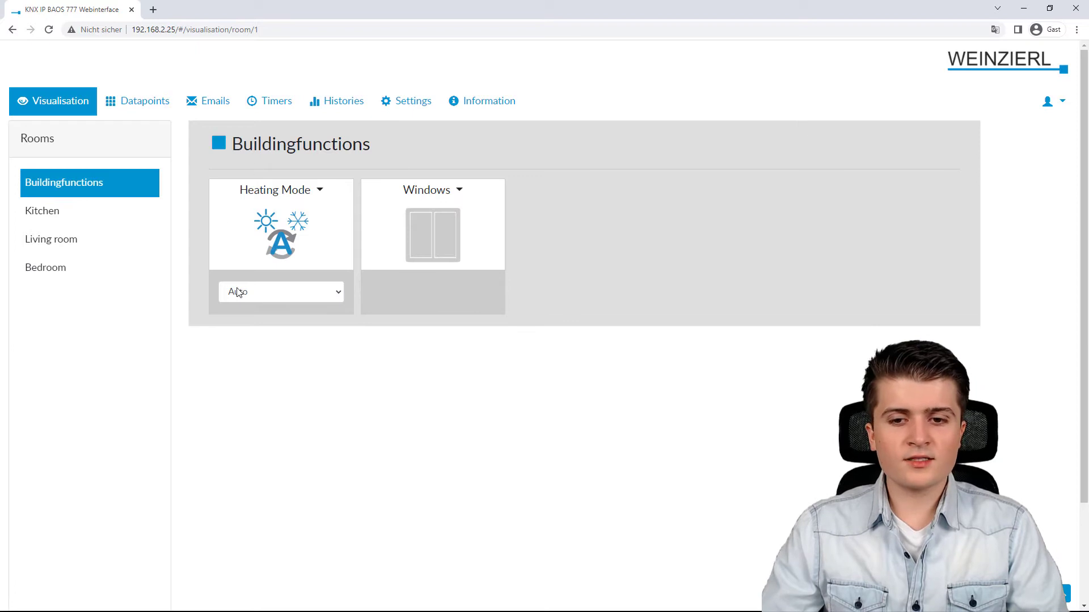
click(252, 291)
click(249, 335)
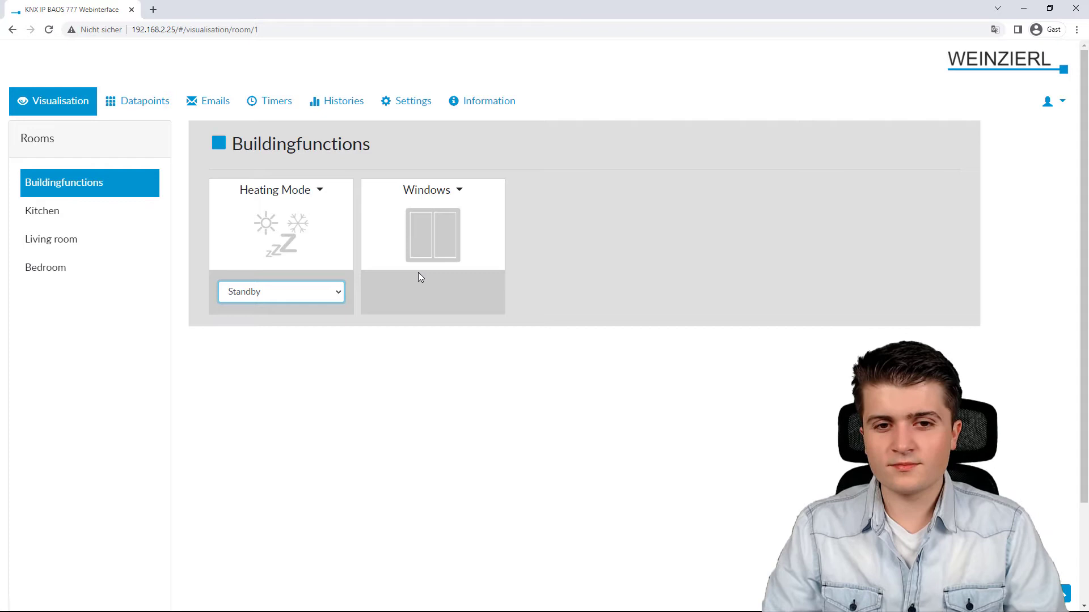
In the Kitchen, switch the Lighting and Sockets on and back off
click(68, 211)
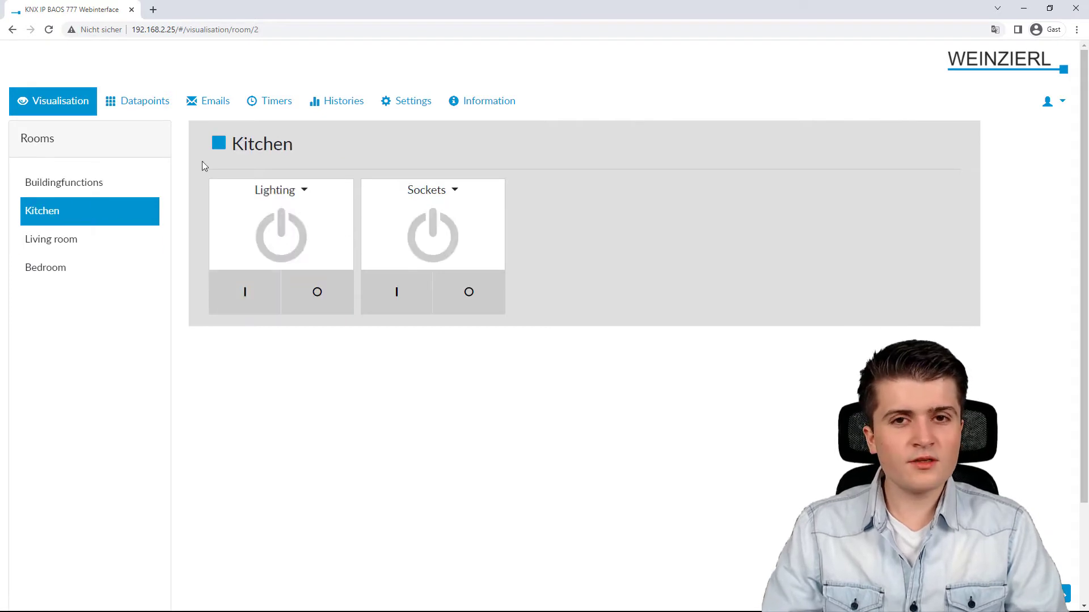
click(233, 292)
click(407, 307)
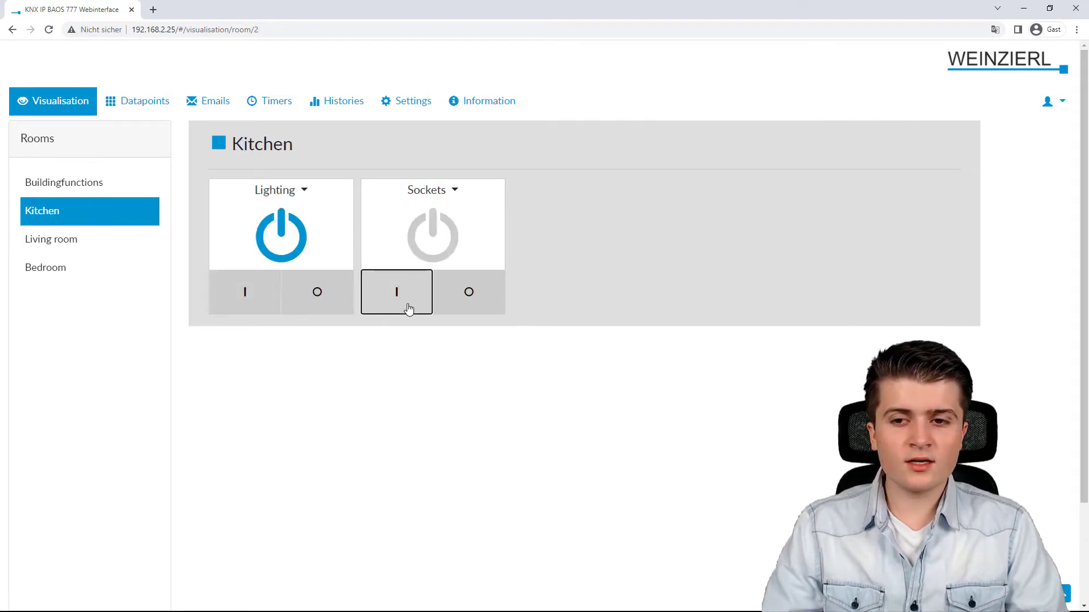
click(468, 303)
click(316, 307)
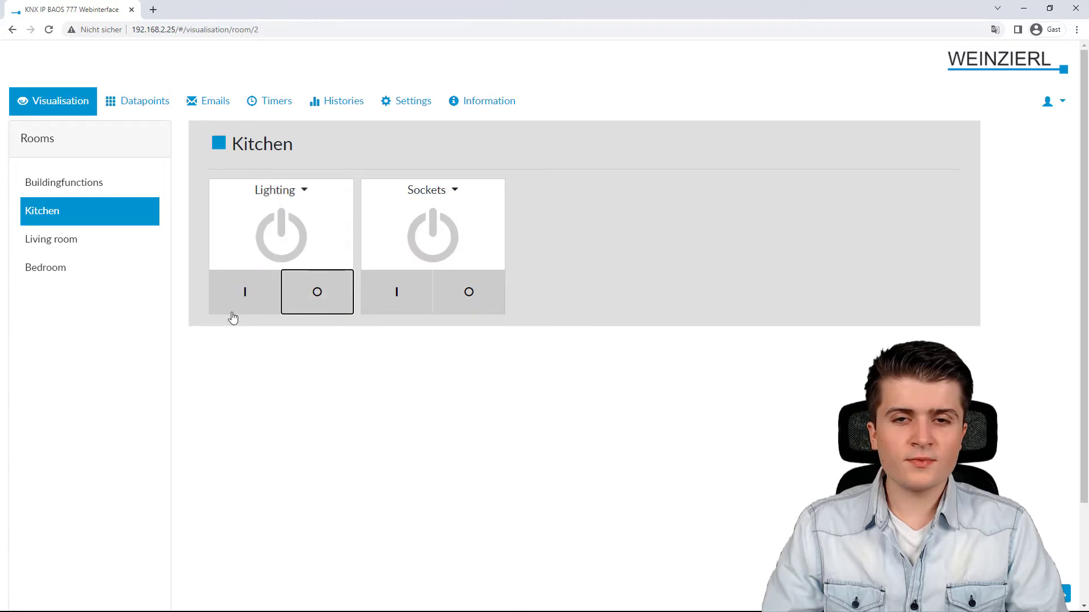
Switch the Living room light fully on, then dim it down to 33%
click(111, 239)
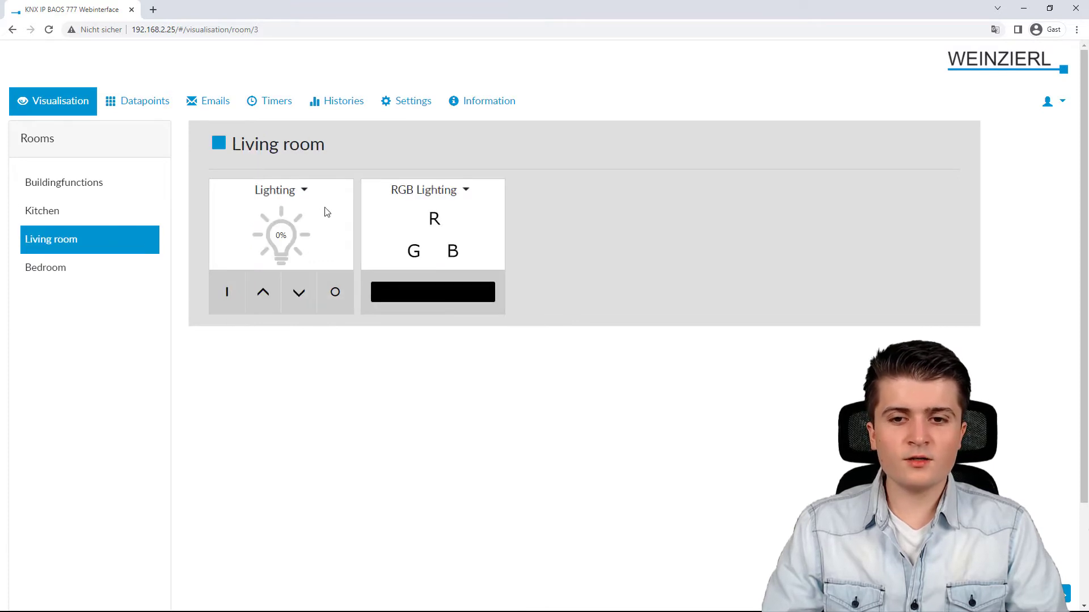
click(222, 286)
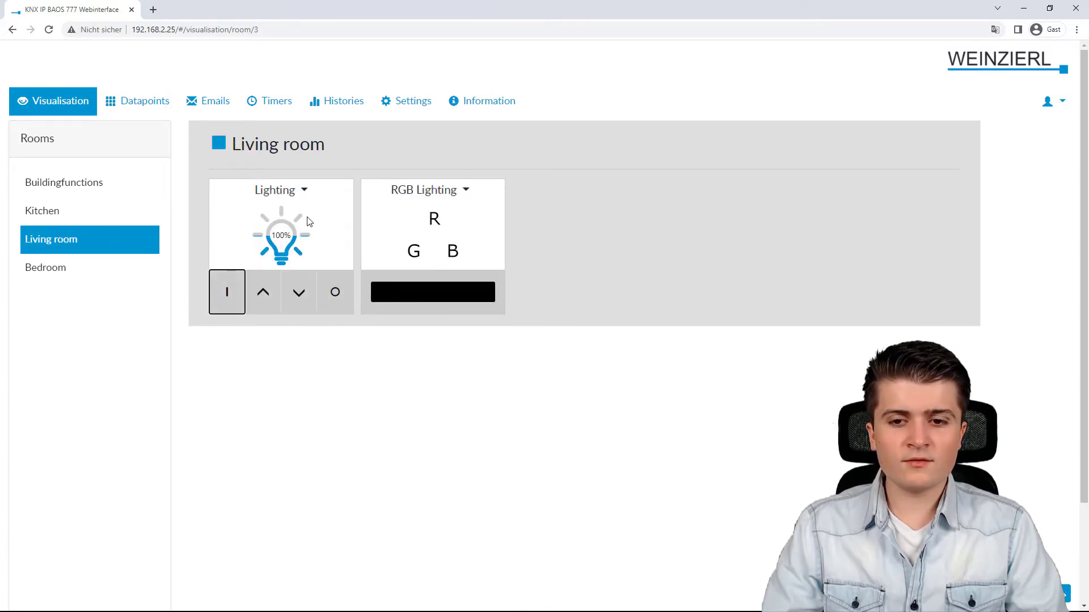
click(310, 291)
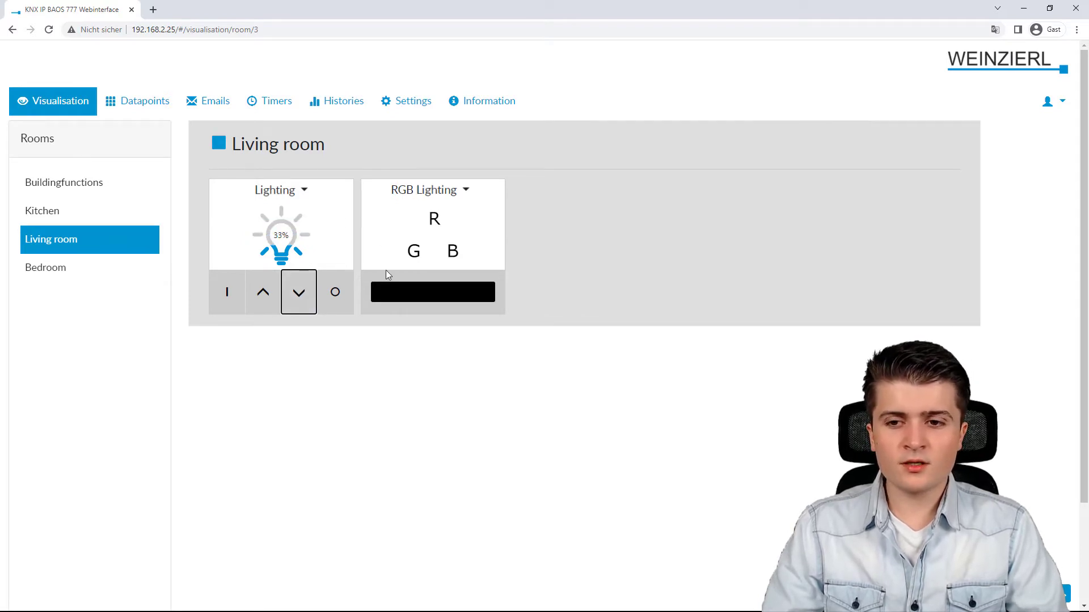
Try red then black on the Living room RGB light, then start lowering the Bedroom blinds
click(425, 295)
drag(458, 349, 536, 308)
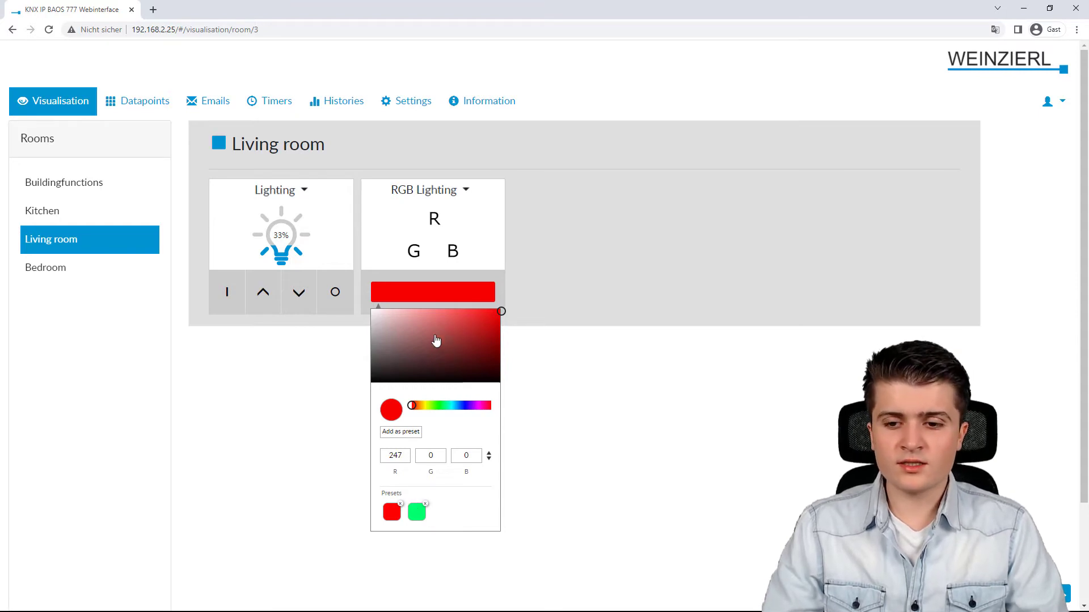
drag(436, 340, 274, 396)
click(267, 397)
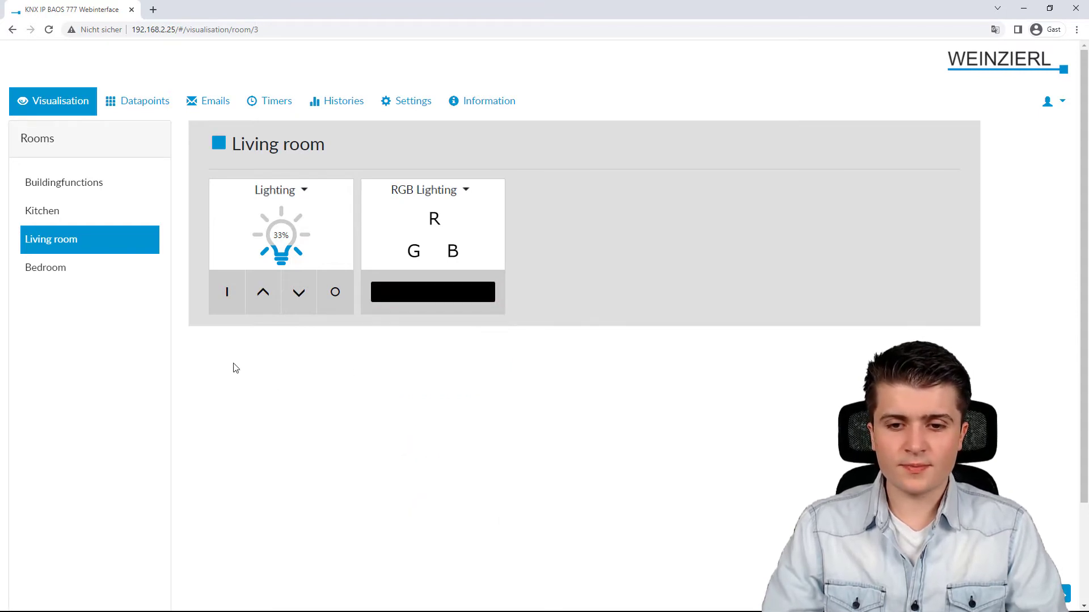
click(85, 269)
click(465, 300)
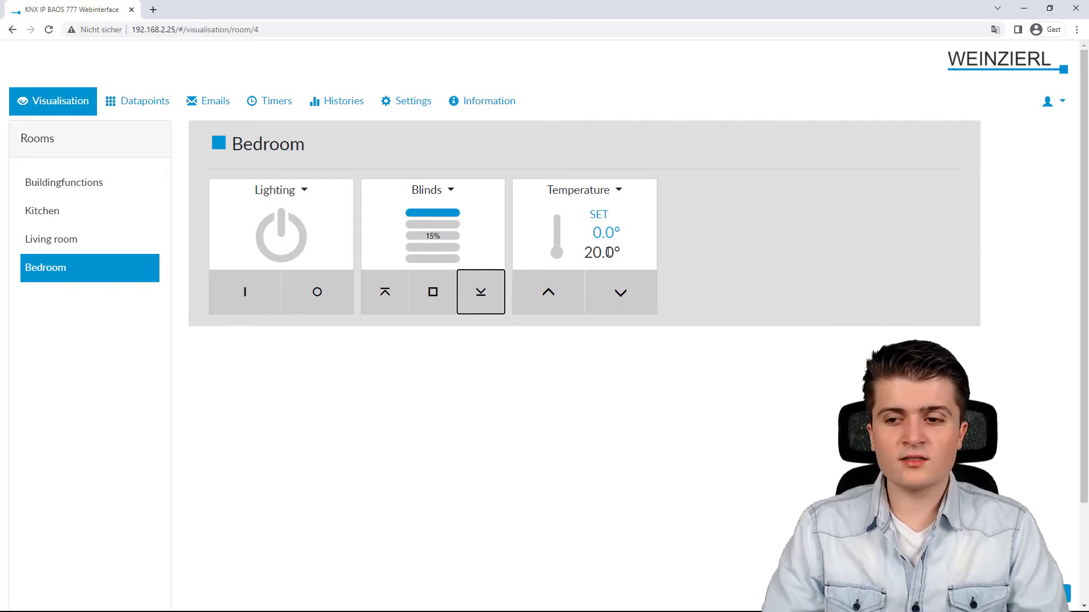
Stop the Bedroom blinds so they rest at 21%
click(432, 301)
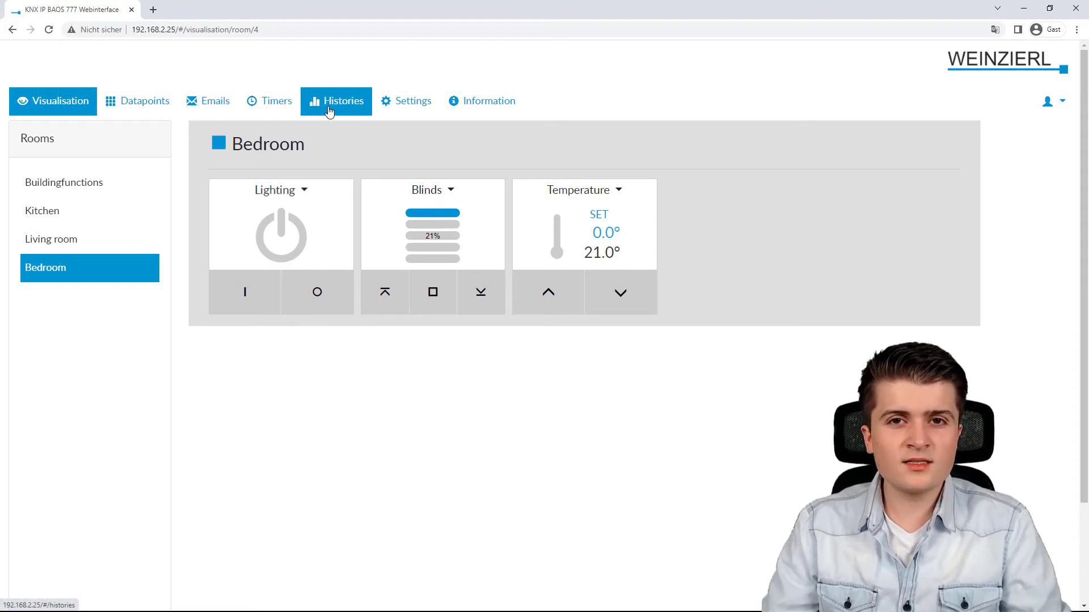
Look through the email, timer and history lists, then open the Bedroom Temperature State history for 2022-04-12
click(207, 110)
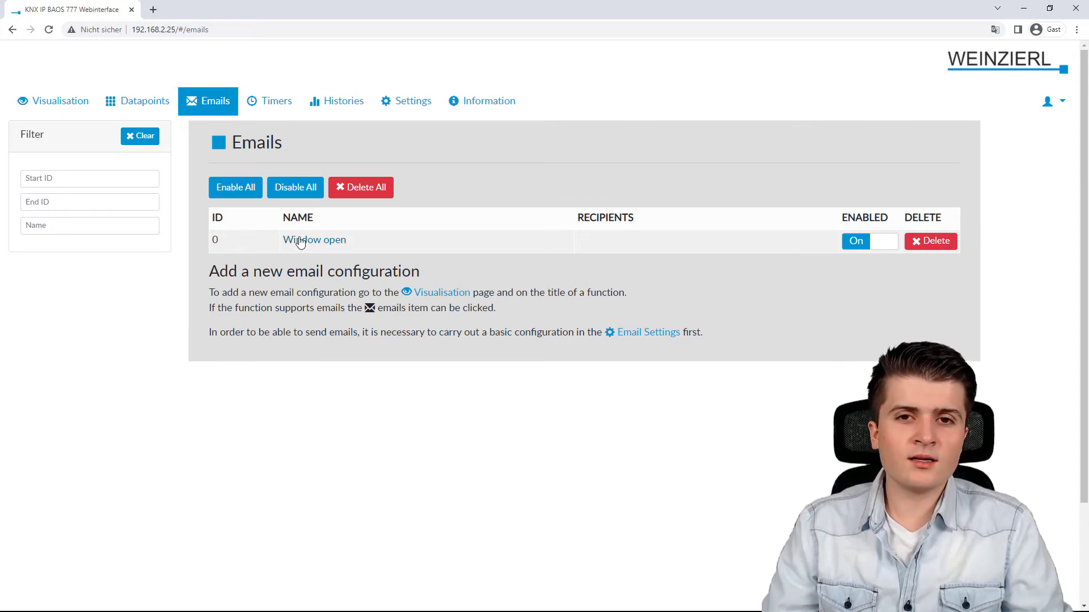
click(273, 106)
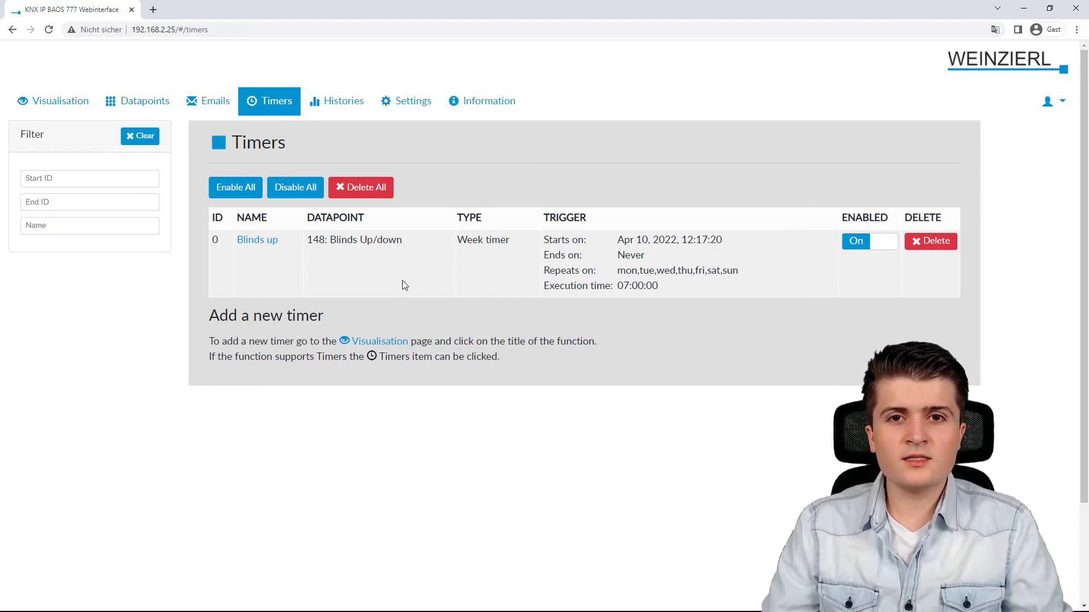
click(340, 101)
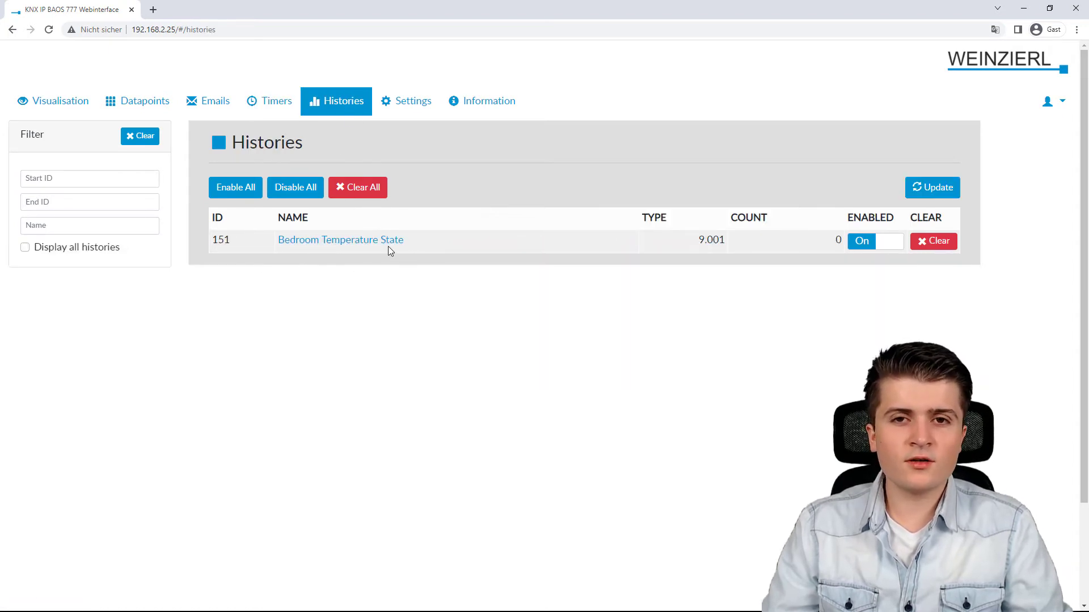
click(316, 242)
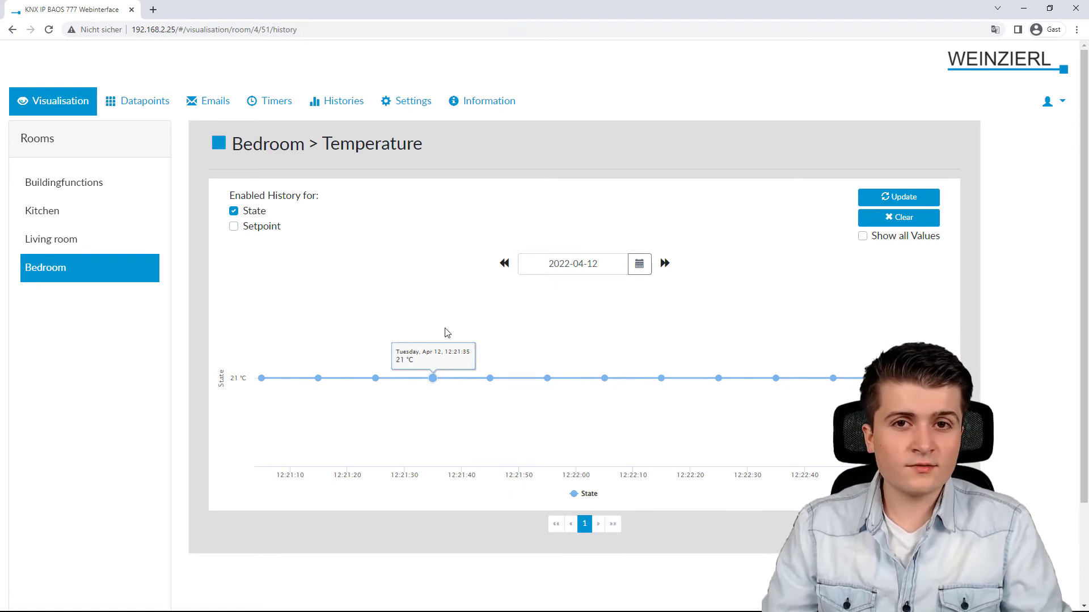
Open datapoint 4: Heating Mode Control and scroll through its Flags, Live View, History, Timers and Emails
click(145, 104)
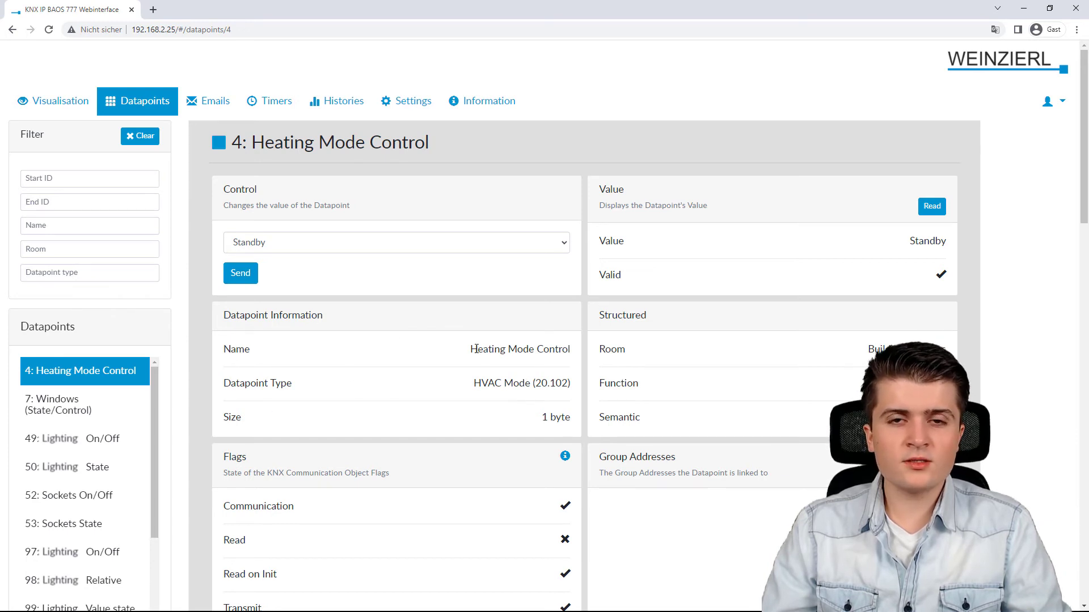
scroll(479, 348, down, 2)
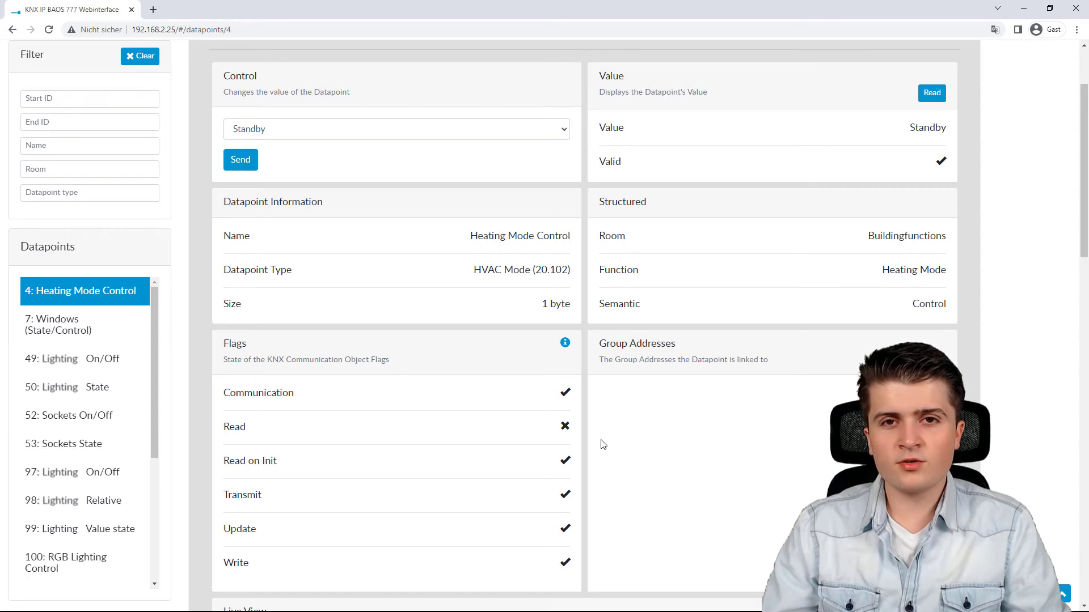
scroll(568, 418, down, 3)
scroll(497, 332, down, 7)
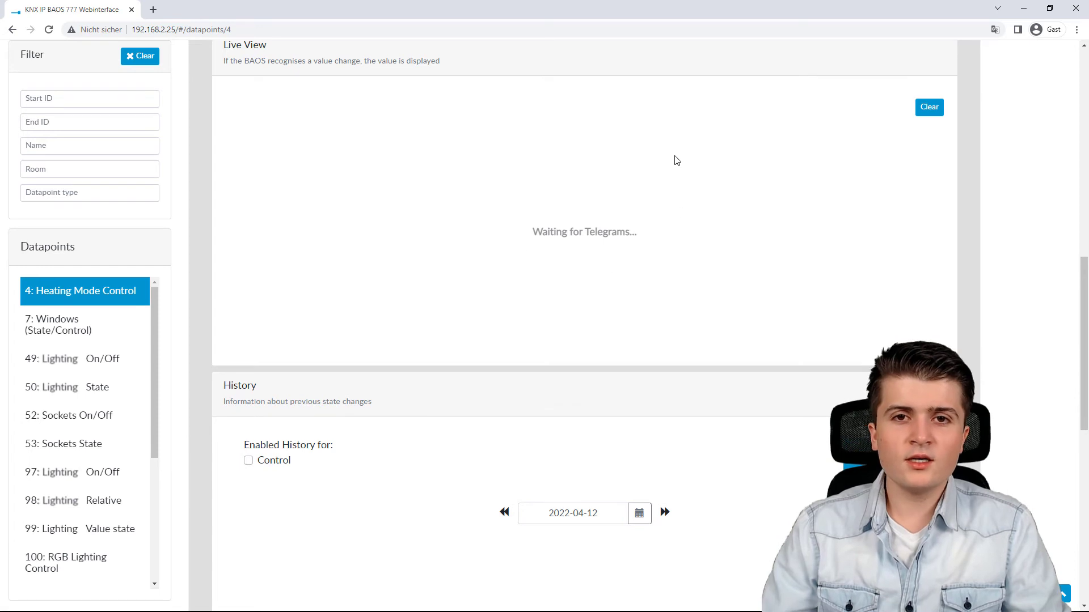
scroll(604, 225, down, 2)
scroll(606, 226, down, 3)
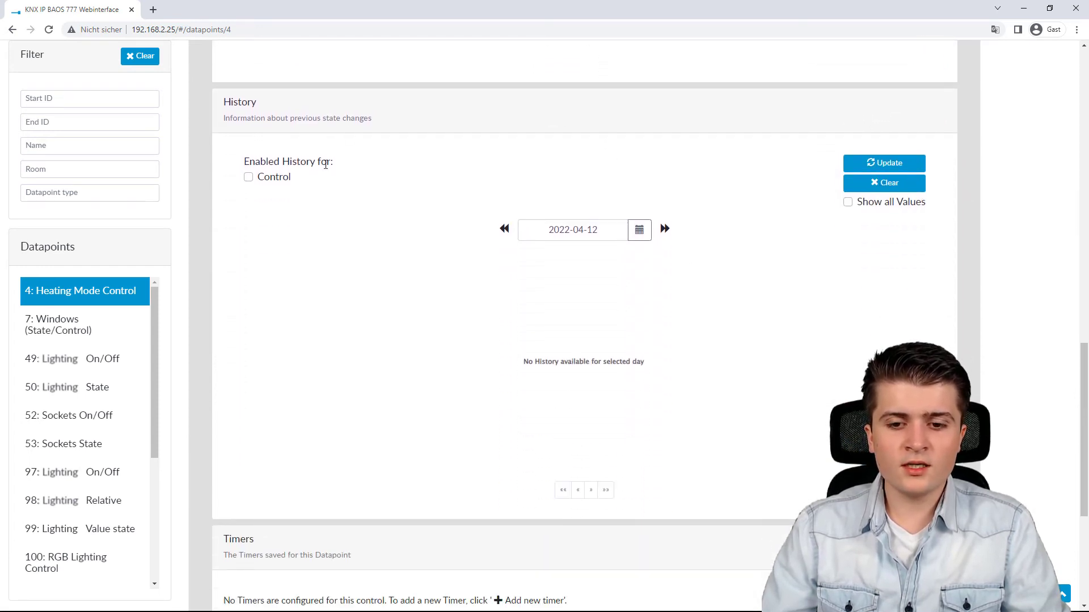
scroll(646, 245, down, 2)
scroll(692, 219, down, 1)
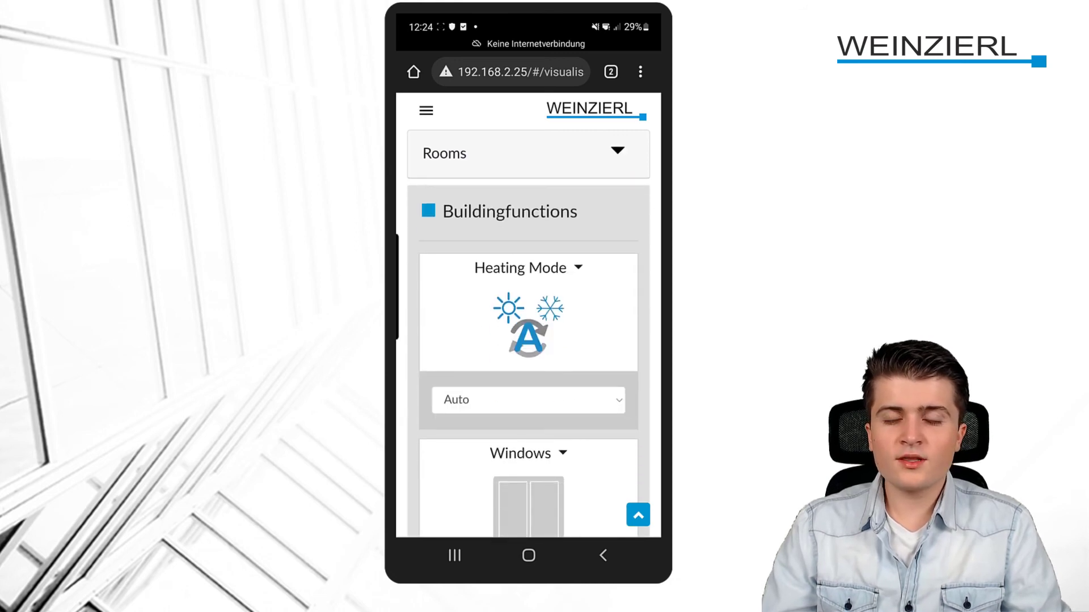
On the phone view, switch the Kitchen Lighting and Sockets on and back off
scroll(527, 295, down, 5)
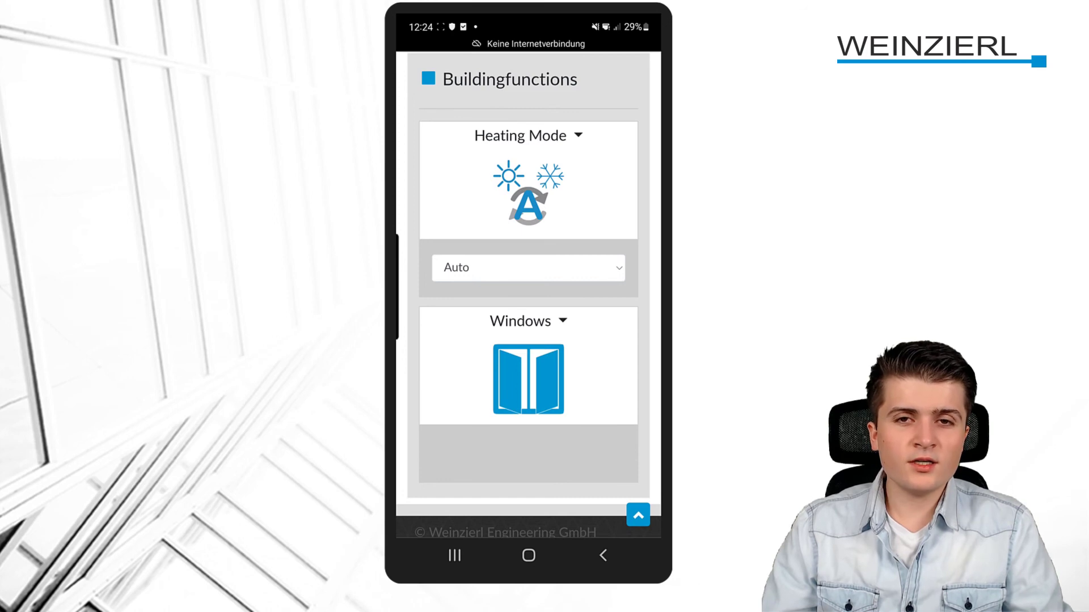
scroll(528, 295, up, 5)
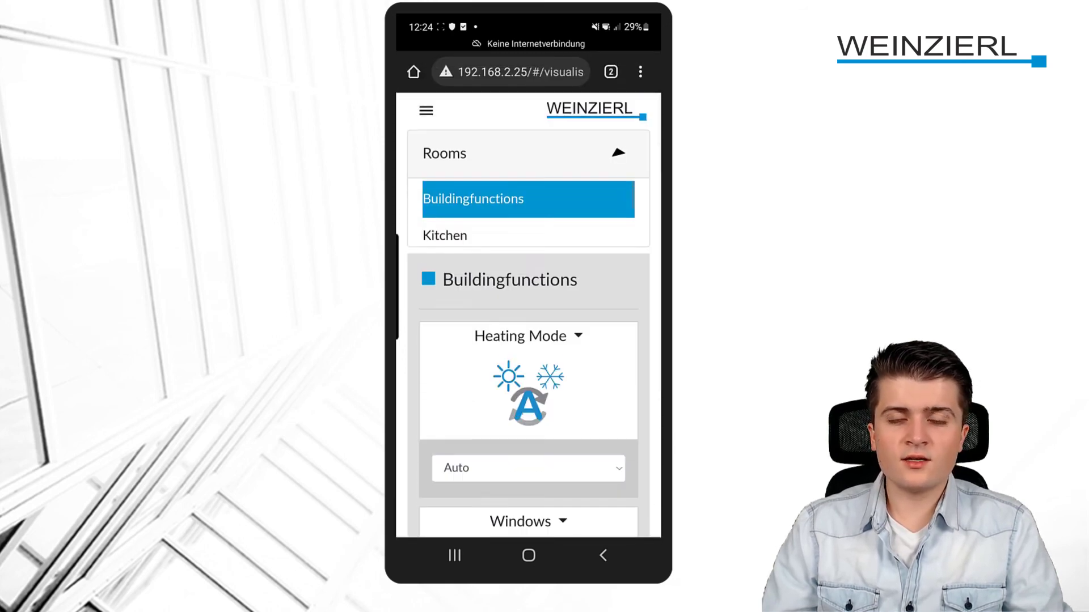
click(445, 247)
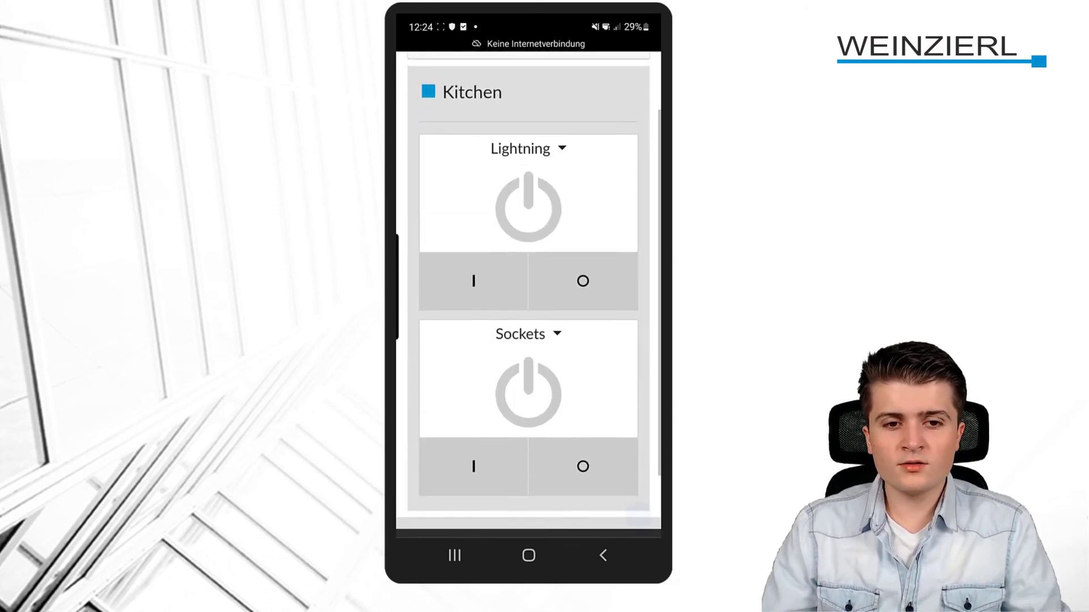
click(474, 274)
click(473, 461)
click(583, 460)
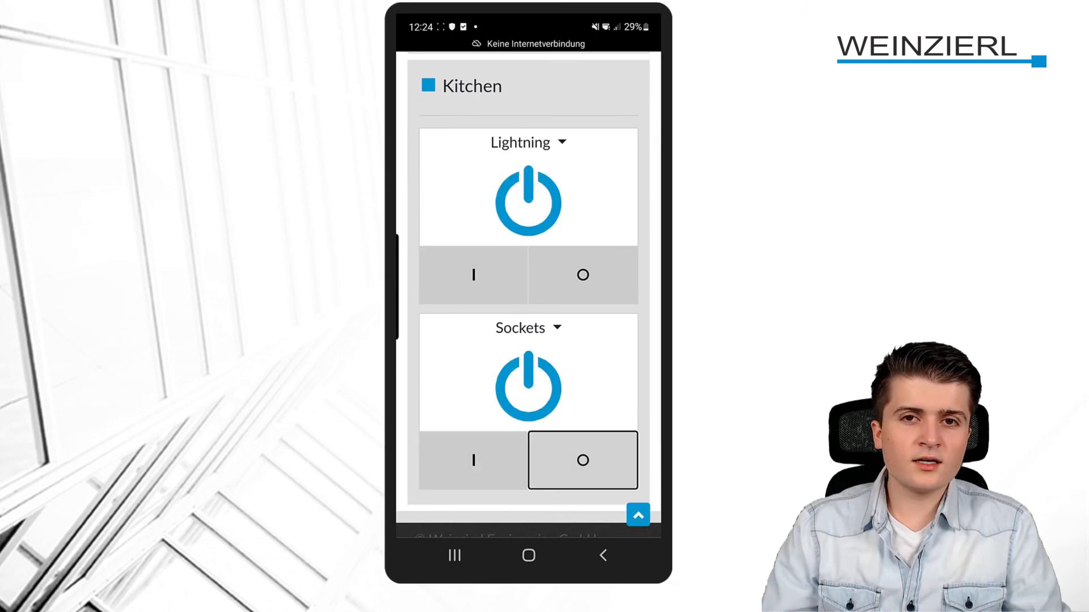
click(583, 275)
Set the Living room RGB light colour to red
scroll(528, 295, up, 5)
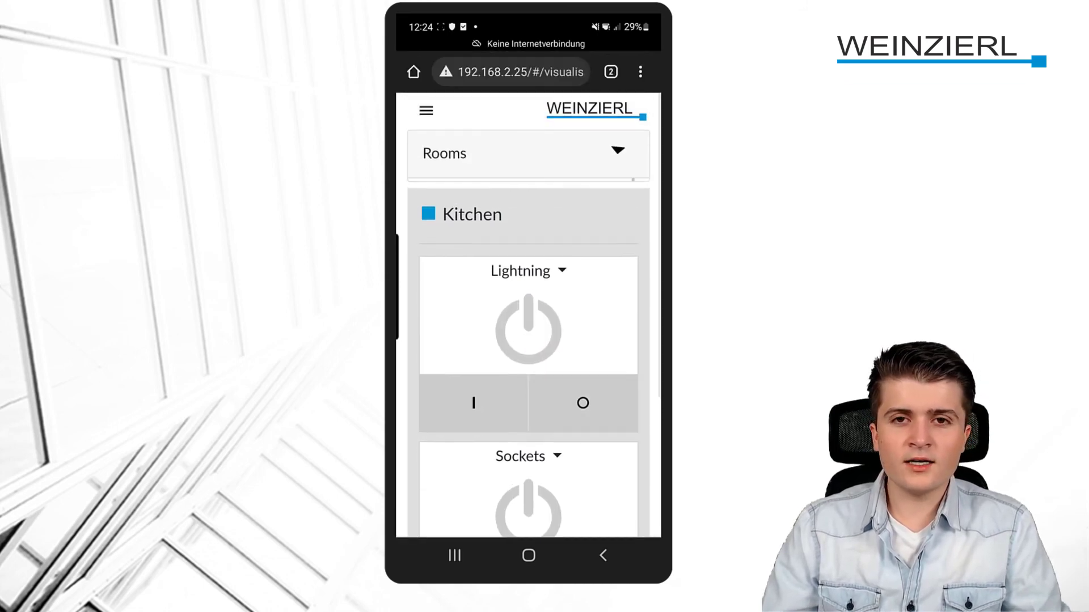
click(617, 152)
click(456, 284)
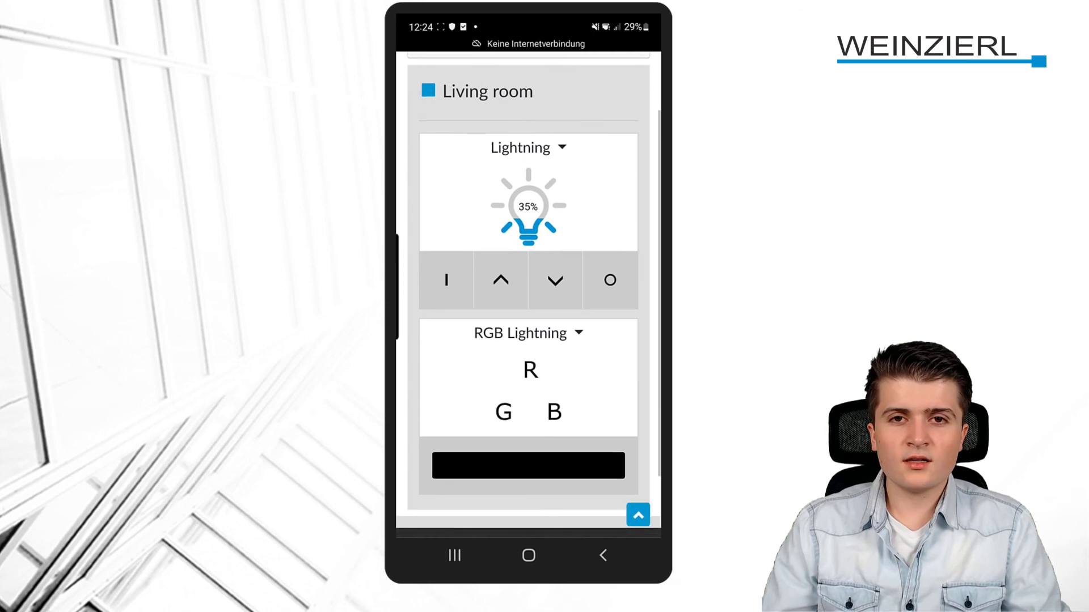
click(528, 465)
click(544, 522)
click(586, 488)
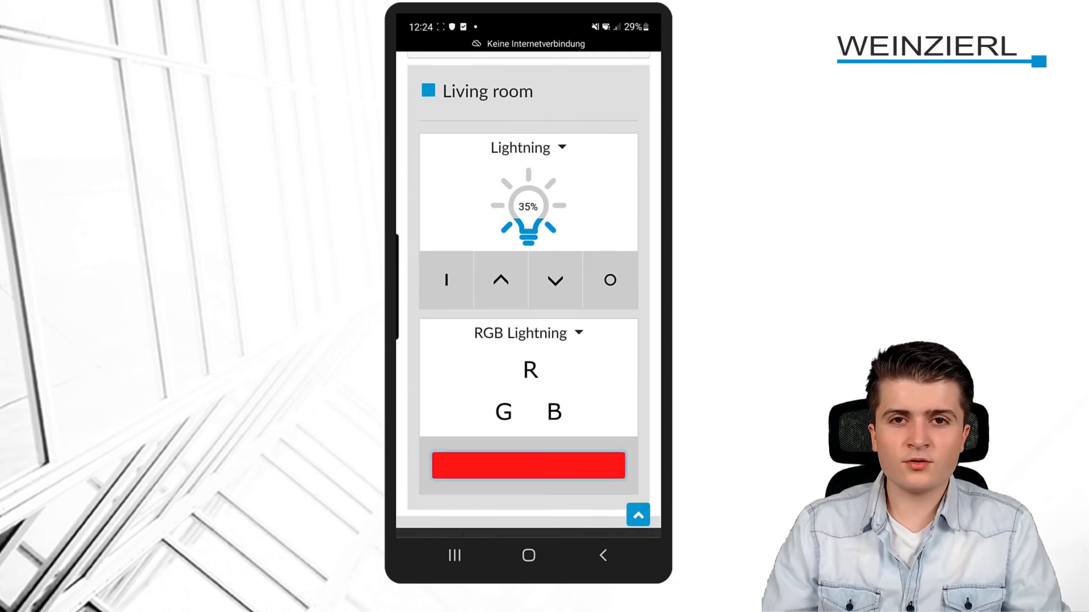
Lower the Bedroom blinds and stop them at 10%
scroll(528, 294, up, 3)
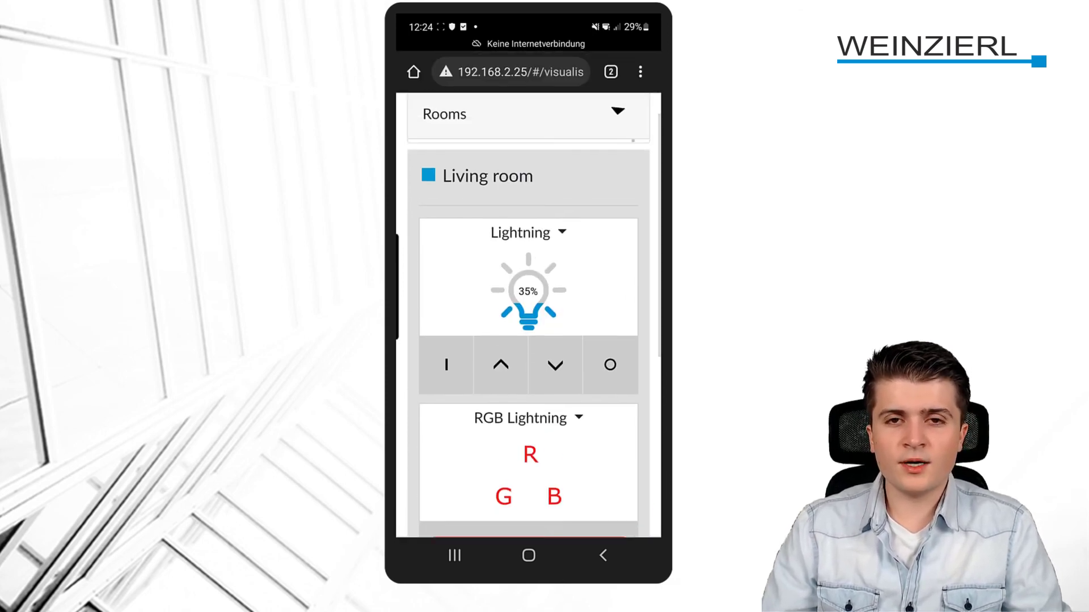
click(615, 112)
click(453, 280)
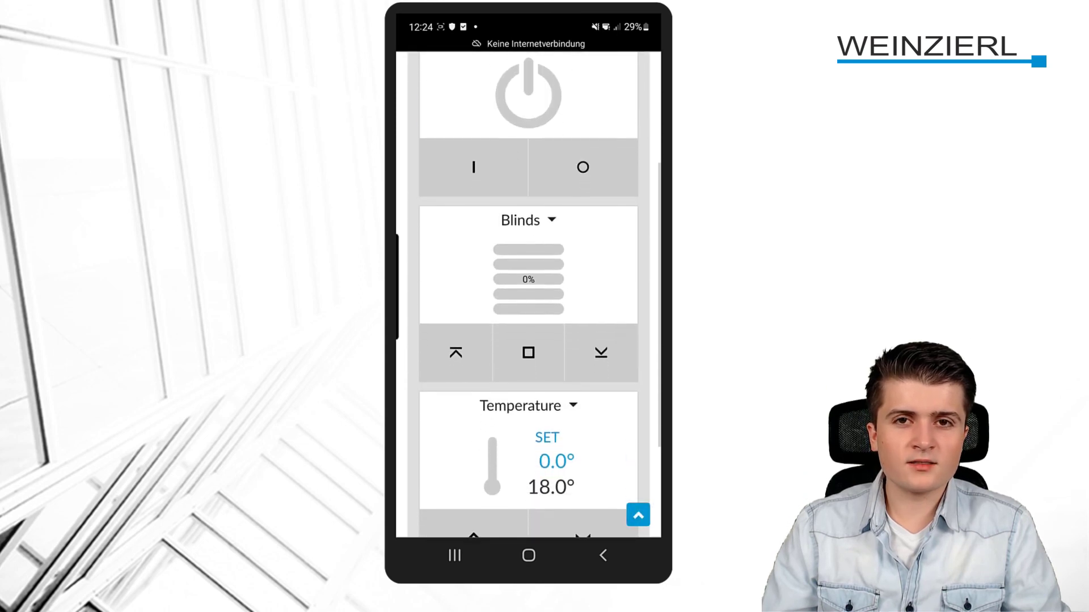
click(601, 352)
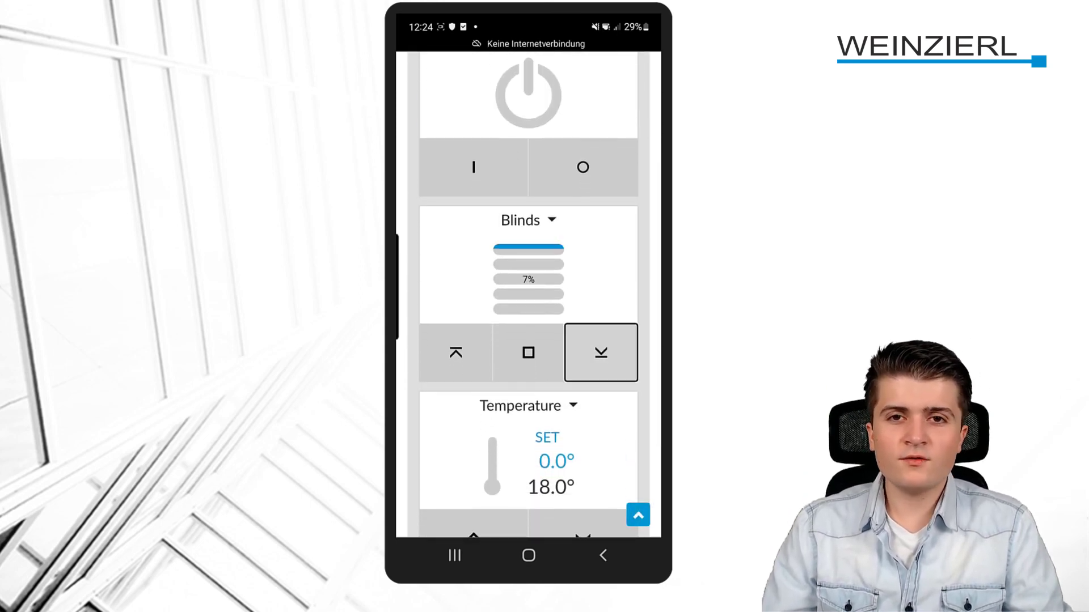
click(528, 352)
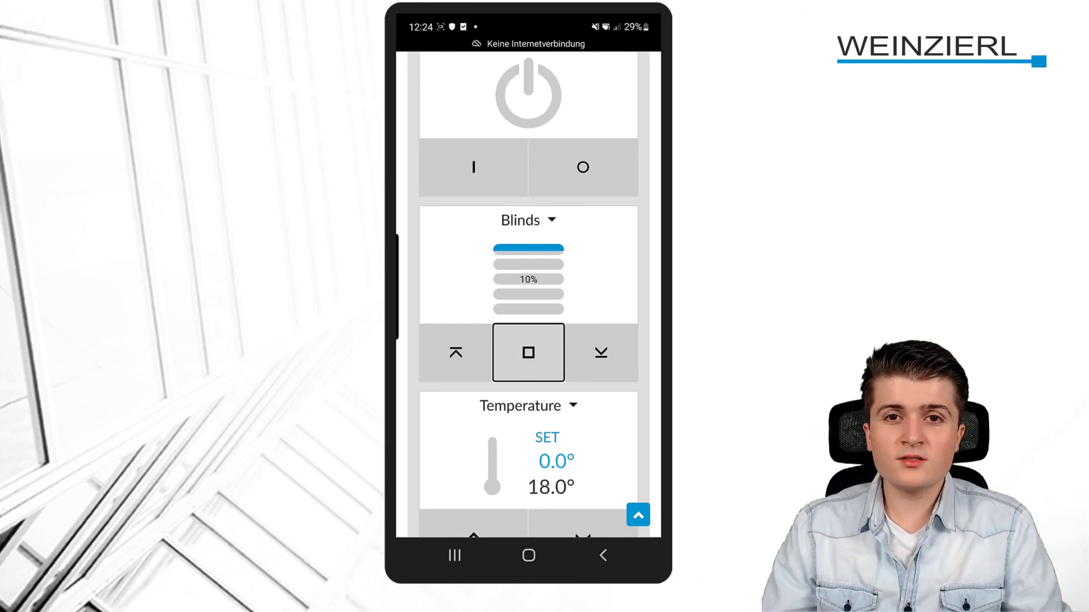